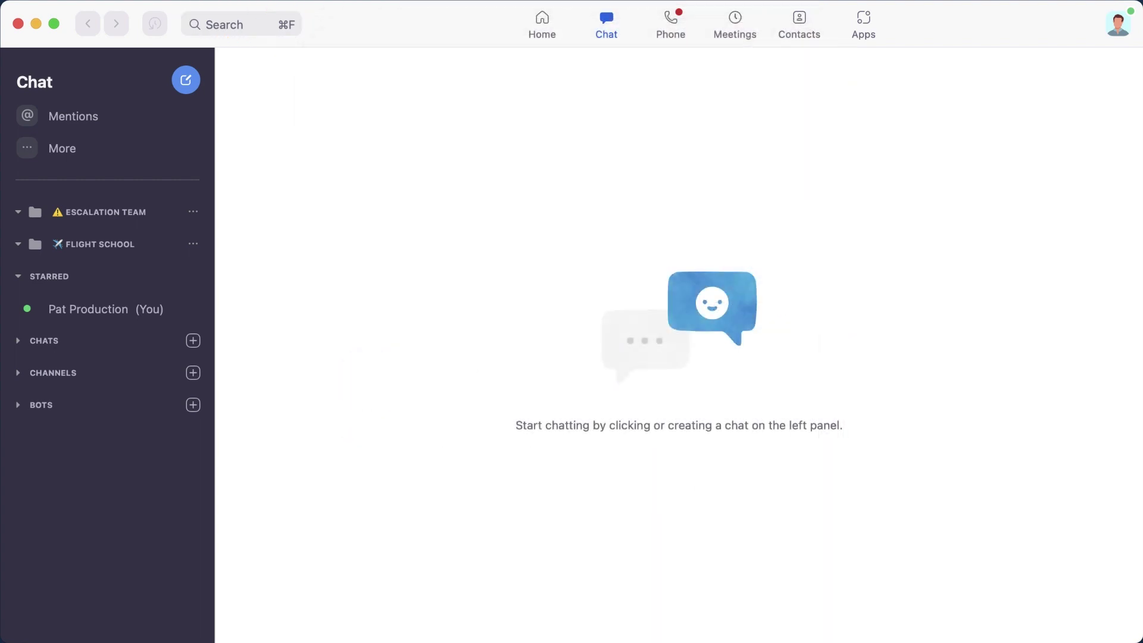
pyautogui.press('super+f')
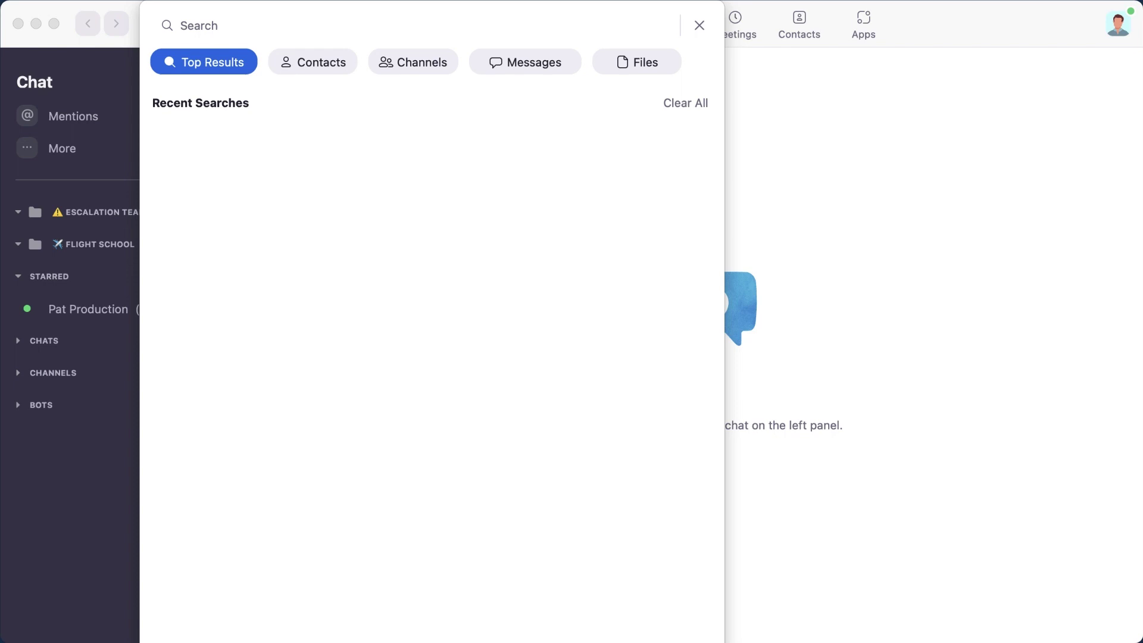
pyautogui.write('wal')
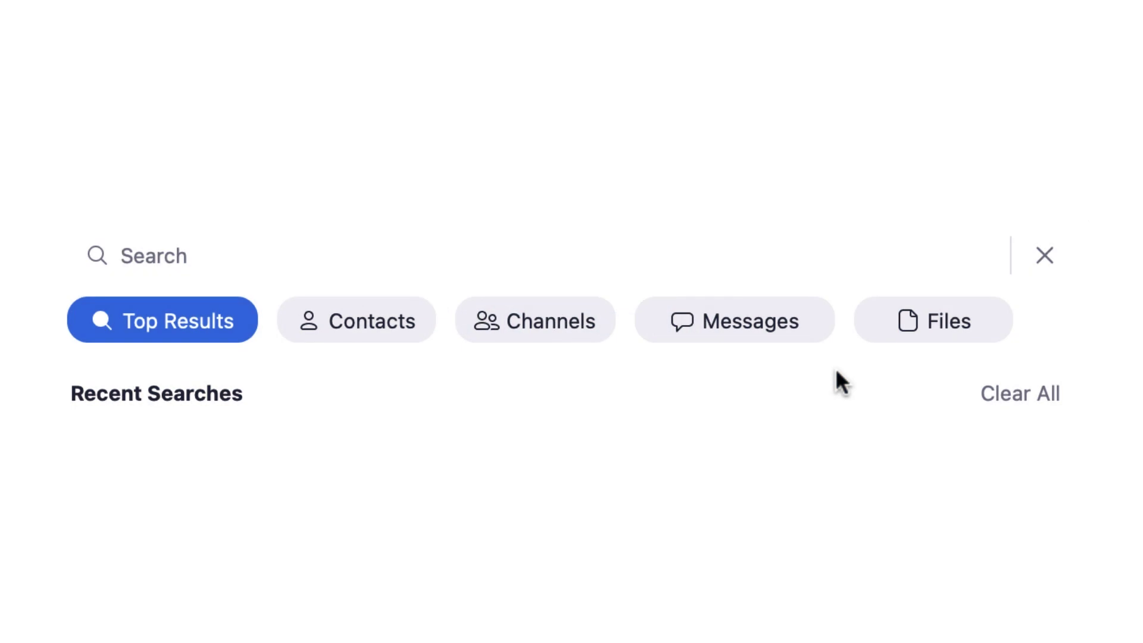
pyautogui.write('lunar')
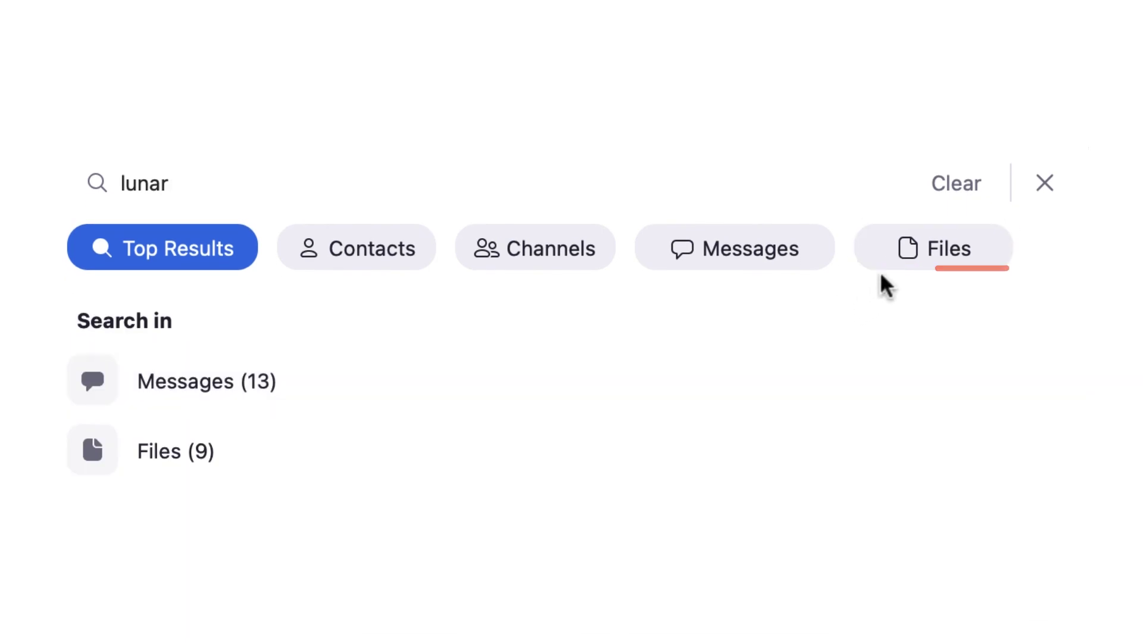
# Step: Filter the 'lunar' search results to Files and open Lunar New Year Poster.png
pyautogui.click(884, 259)
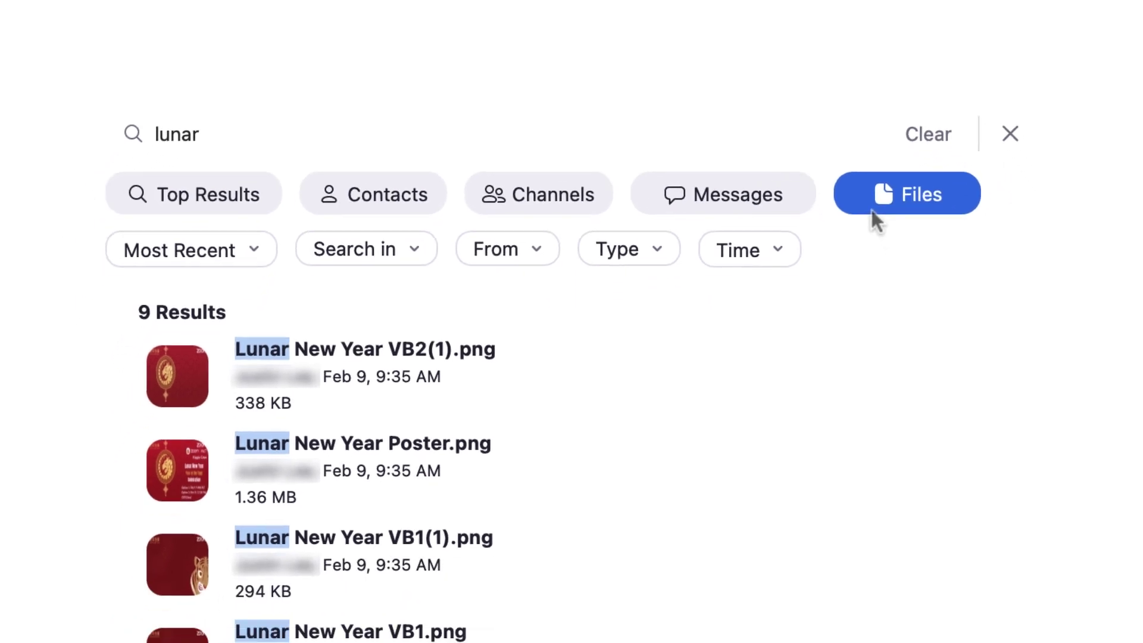
pyautogui.moveTo(566, 308)
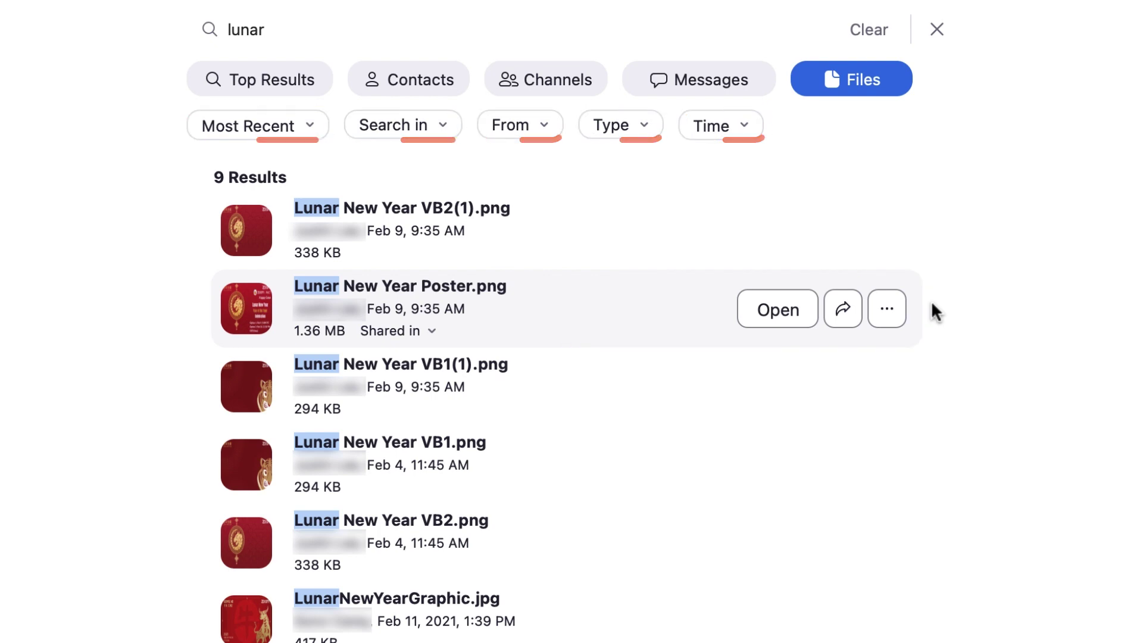
pyautogui.click(778, 309)
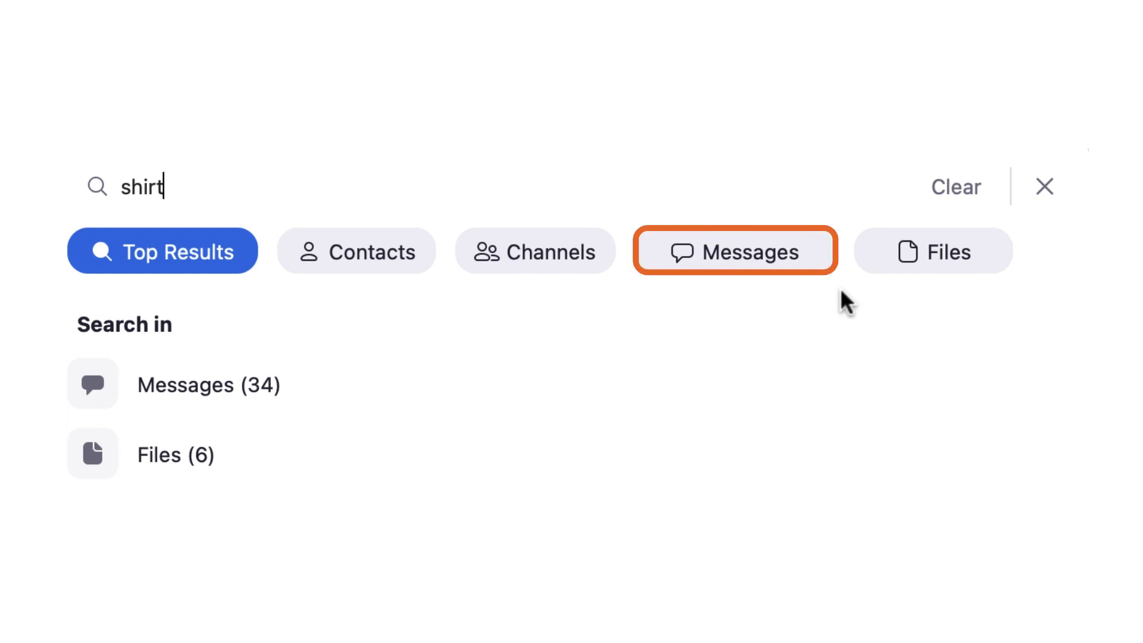
# Step: Show only the 34 'shirt' message results and review the Search in and From filters, leaving both at defaults
pyautogui.click(780, 264)
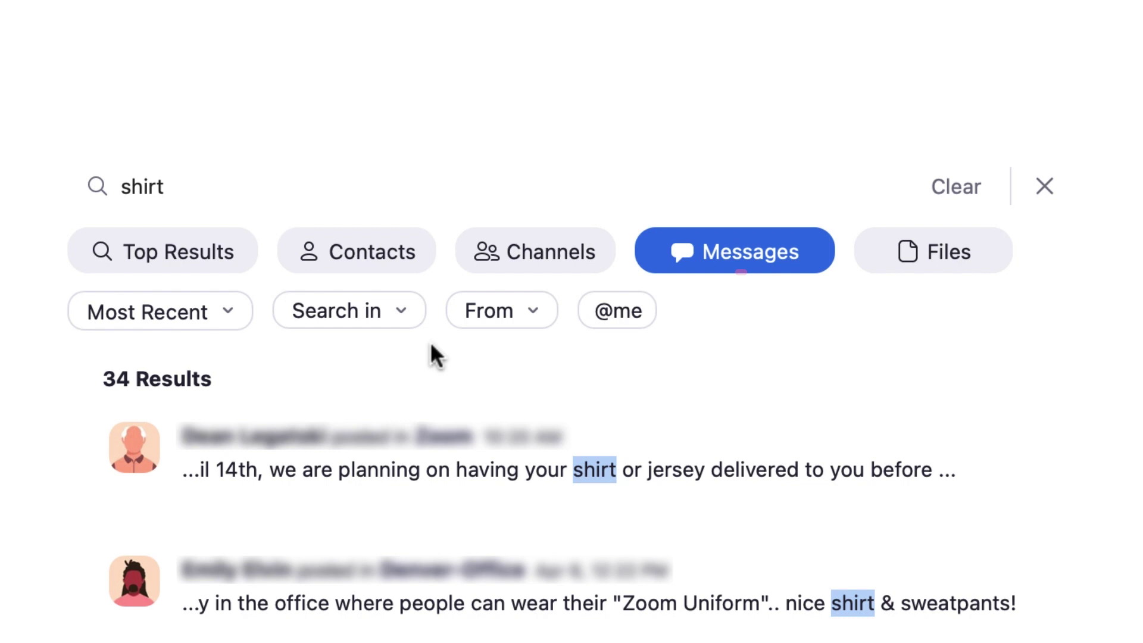
pyautogui.click(422, 159)
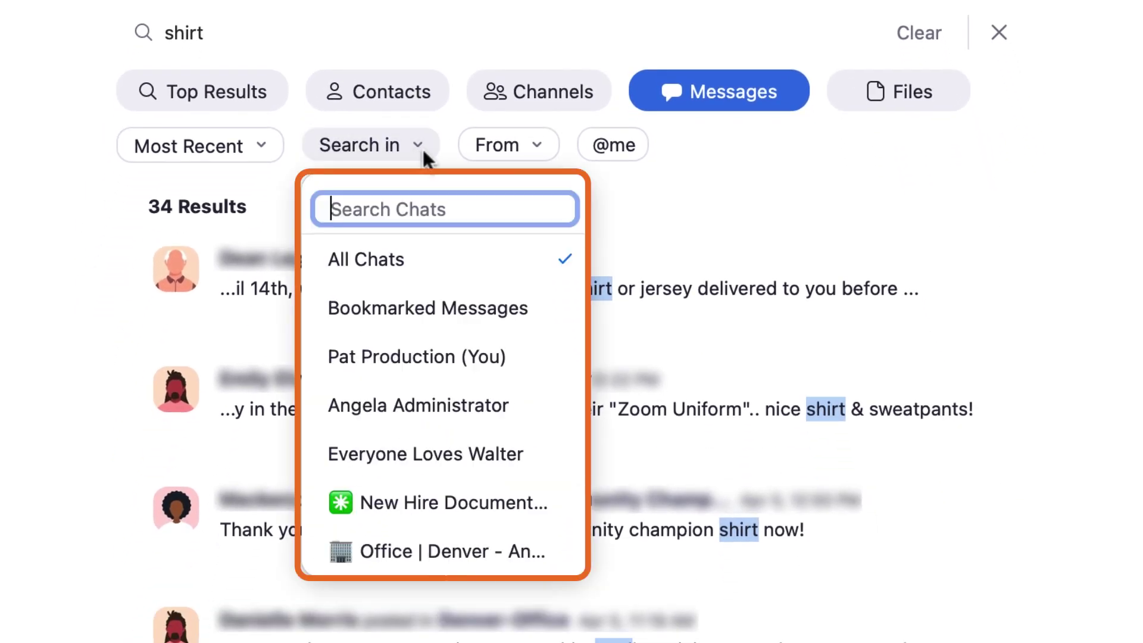
pyautogui.click(489, 153)
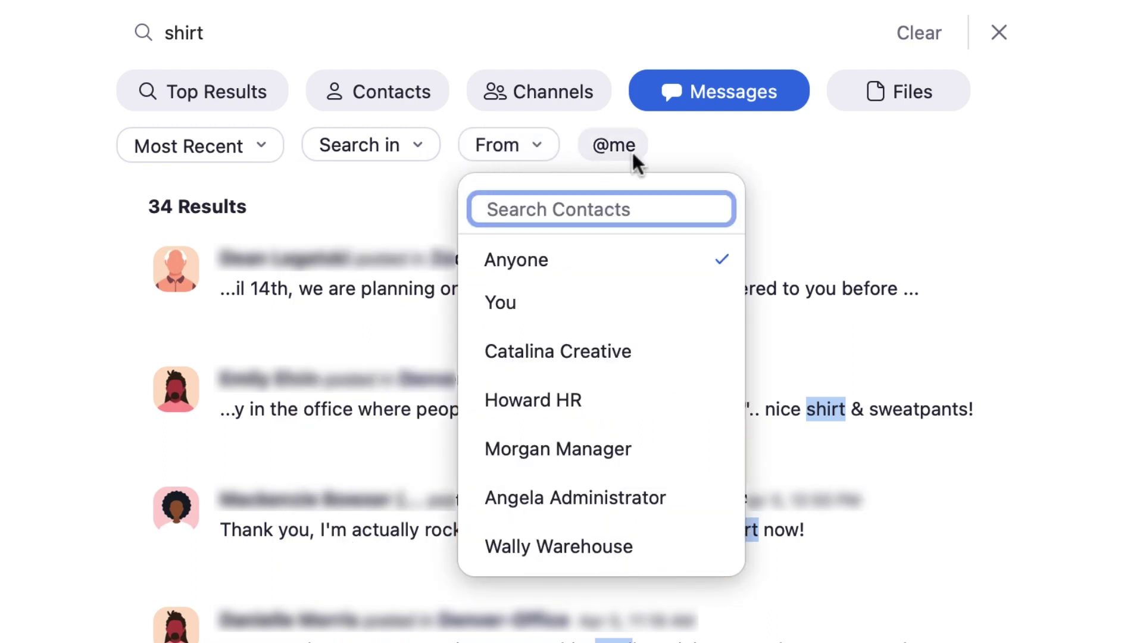
pyautogui.click(666, 156)
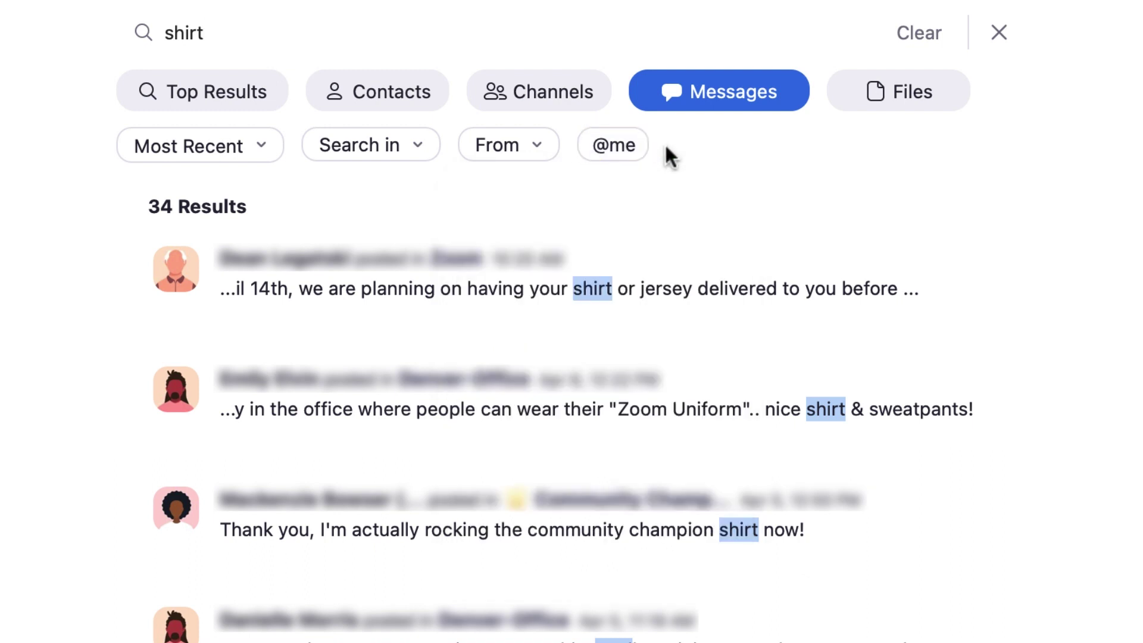
# Step: Restrict the 'shirt' results to the matching team channel and jump to the t-shirt message
pyautogui.click(428, 156)
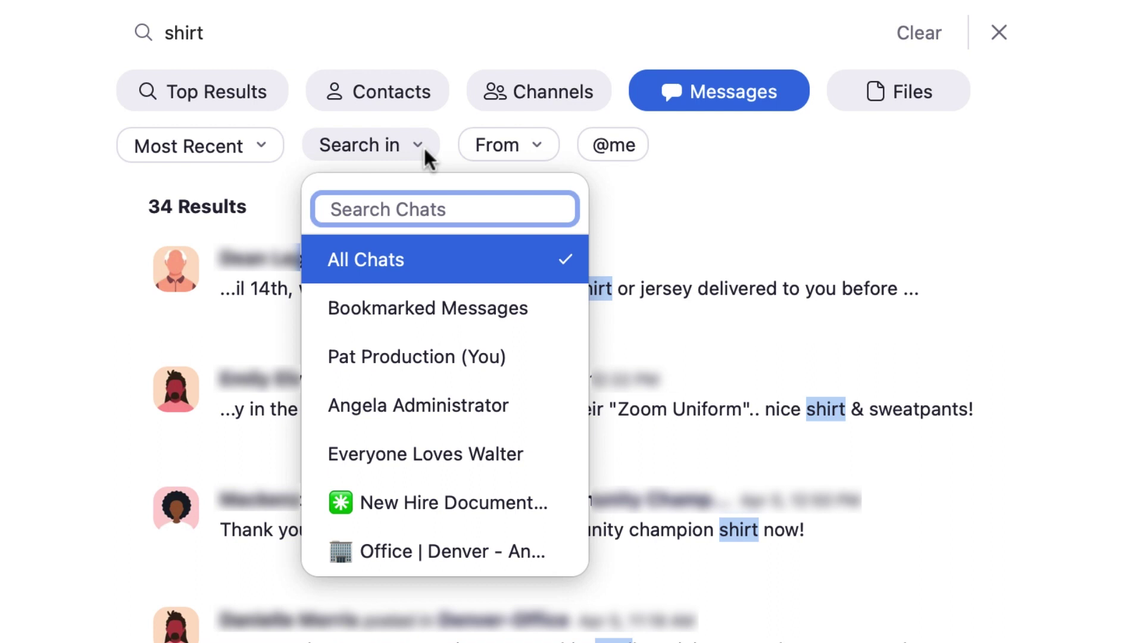
pyautogui.write('team dunham')
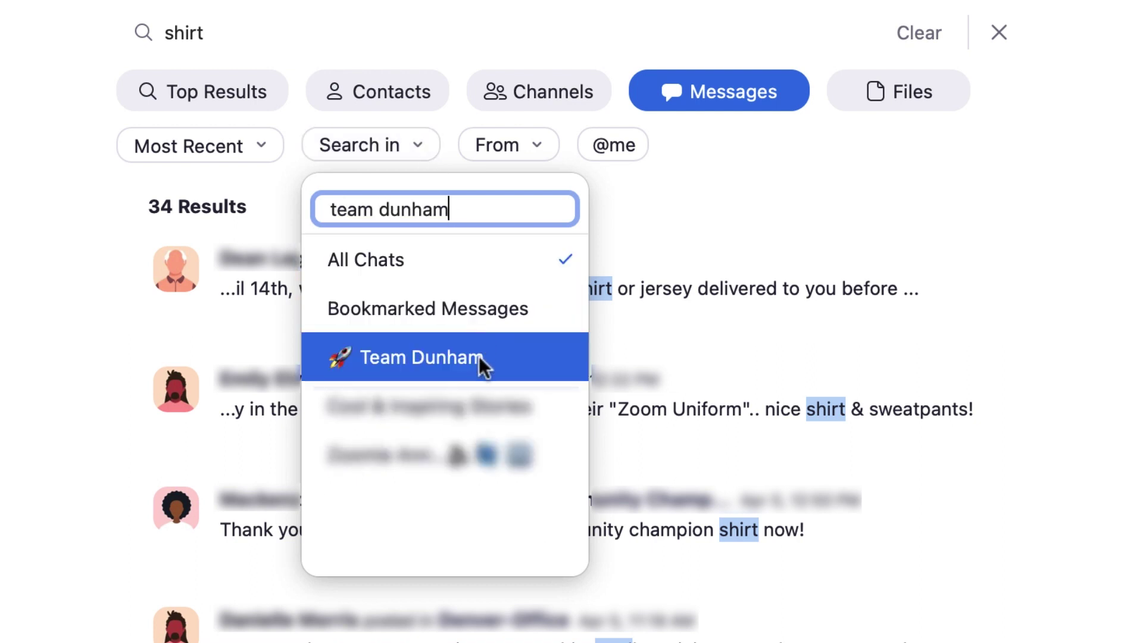
pyautogui.click(482, 358)
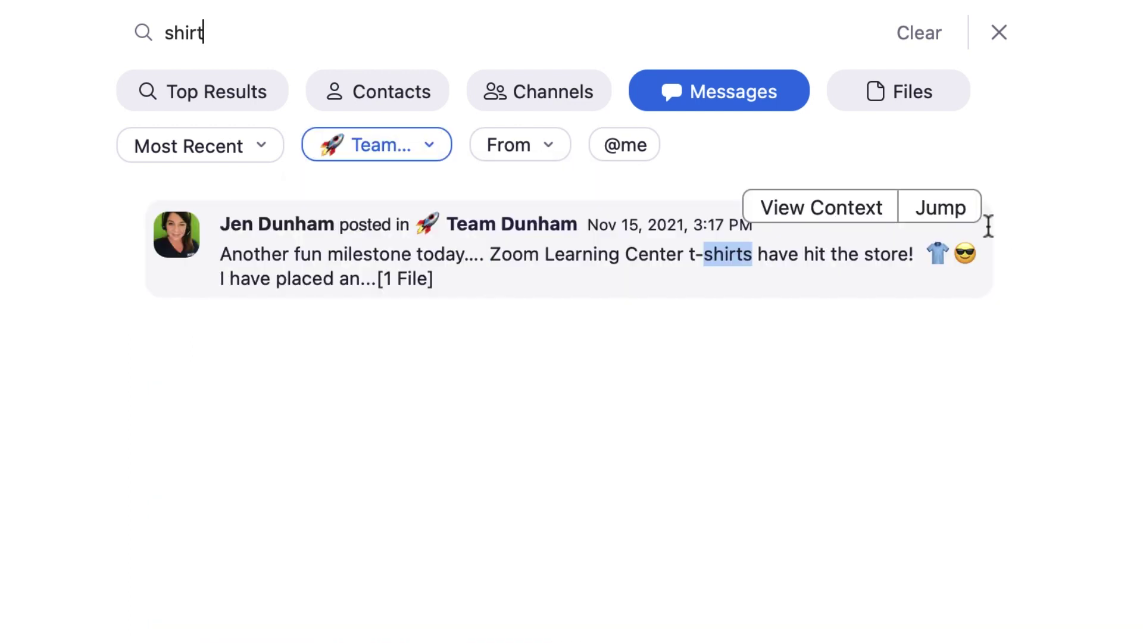
pyautogui.click(942, 207)
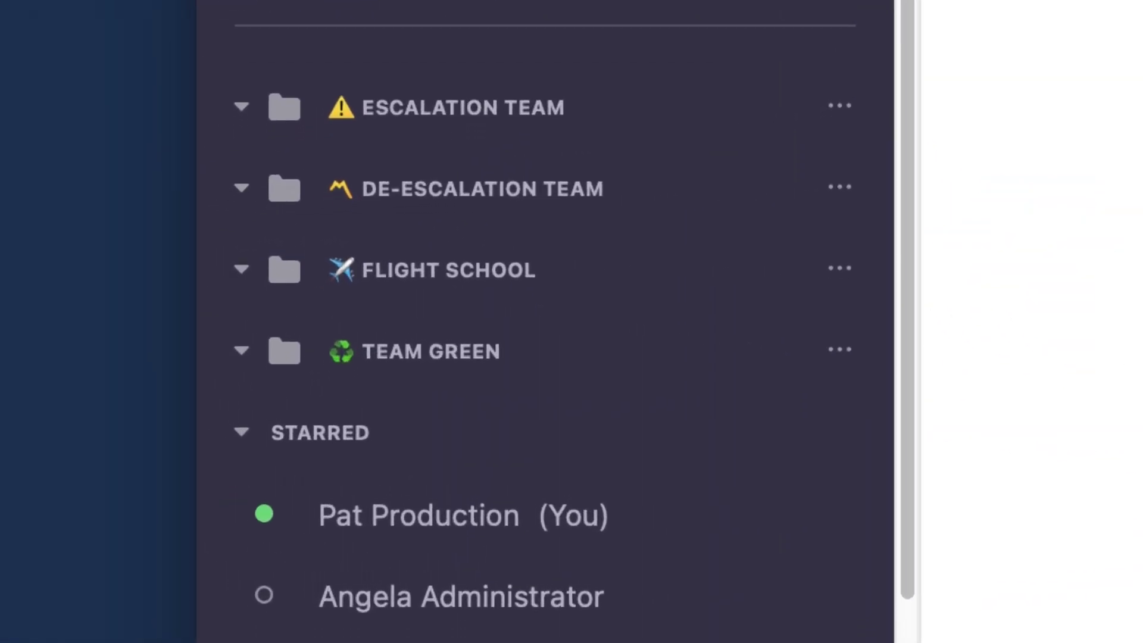
pyautogui.scroll(-4, 563, 357)
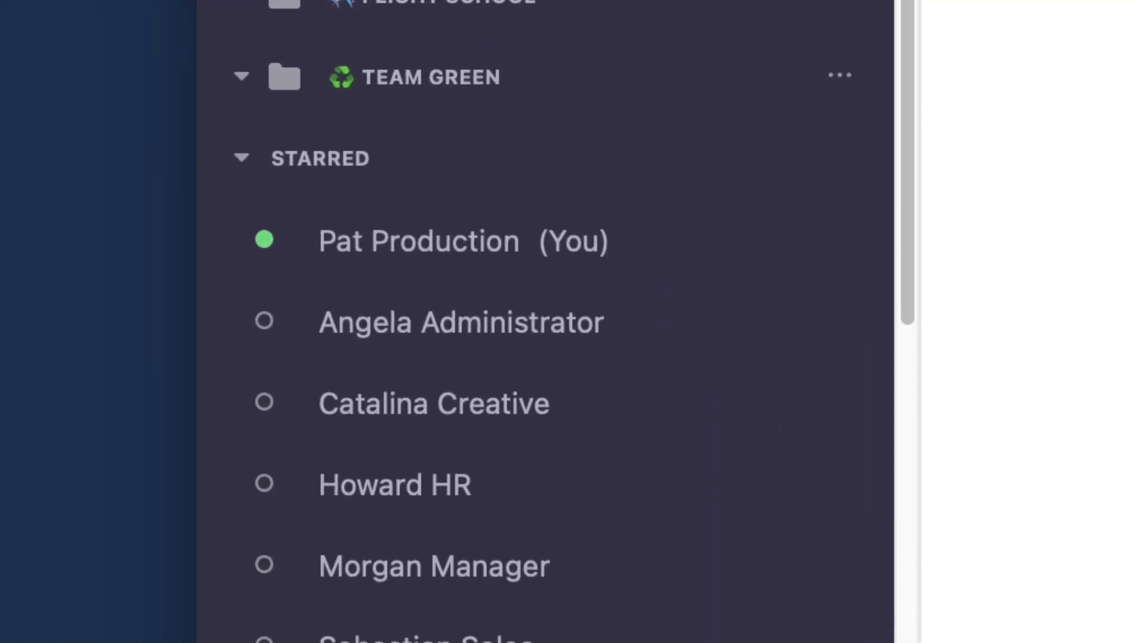
pyautogui.scroll(-4, 563, 357)
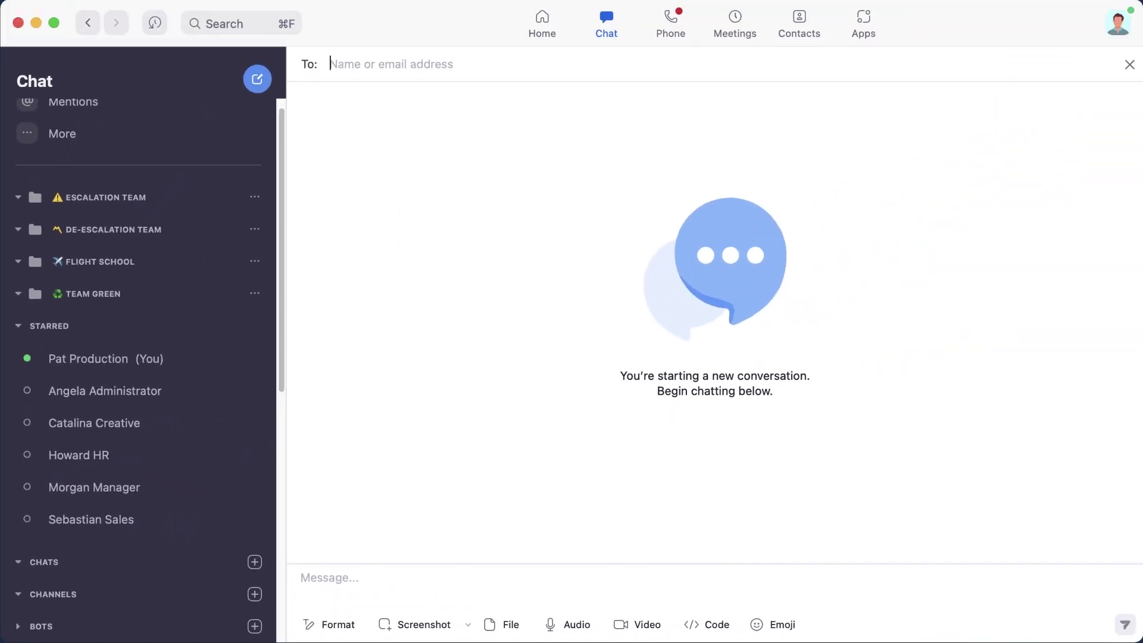
# Step: Open the search panel to look up the contact Jenna
pyautogui.press('super+f')
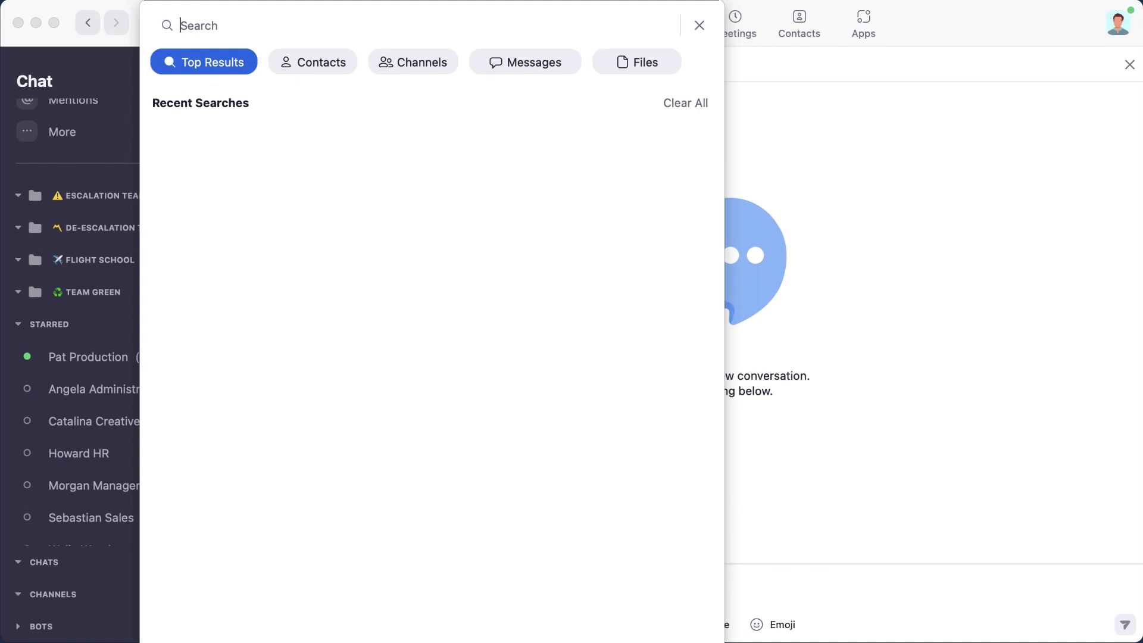
pyautogui.write('Jenna')
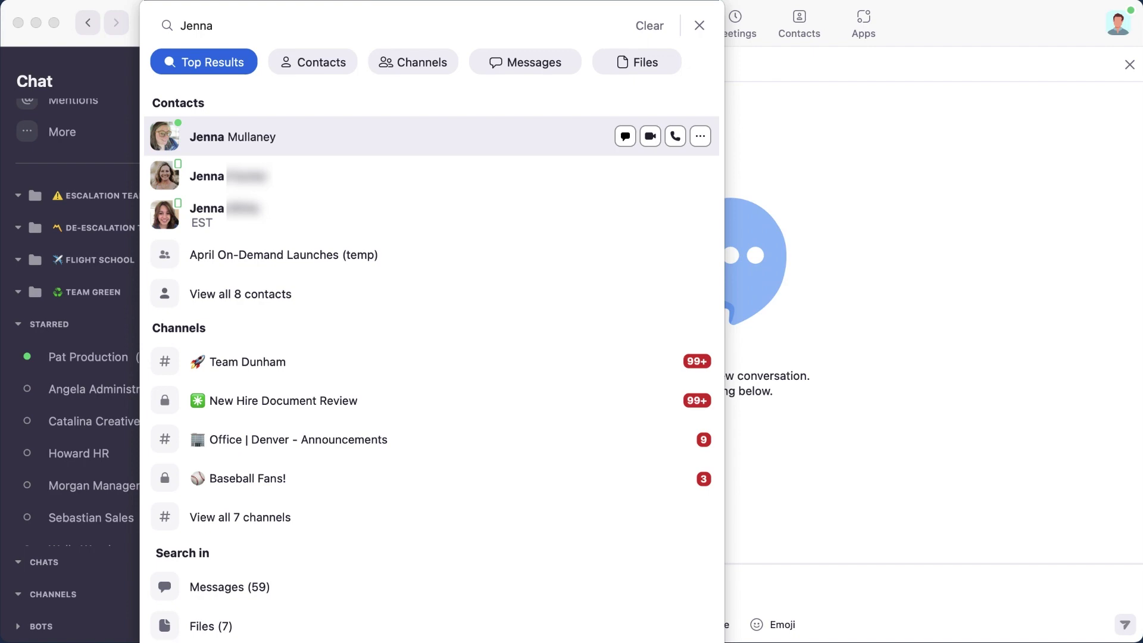
pyautogui.press('Return')
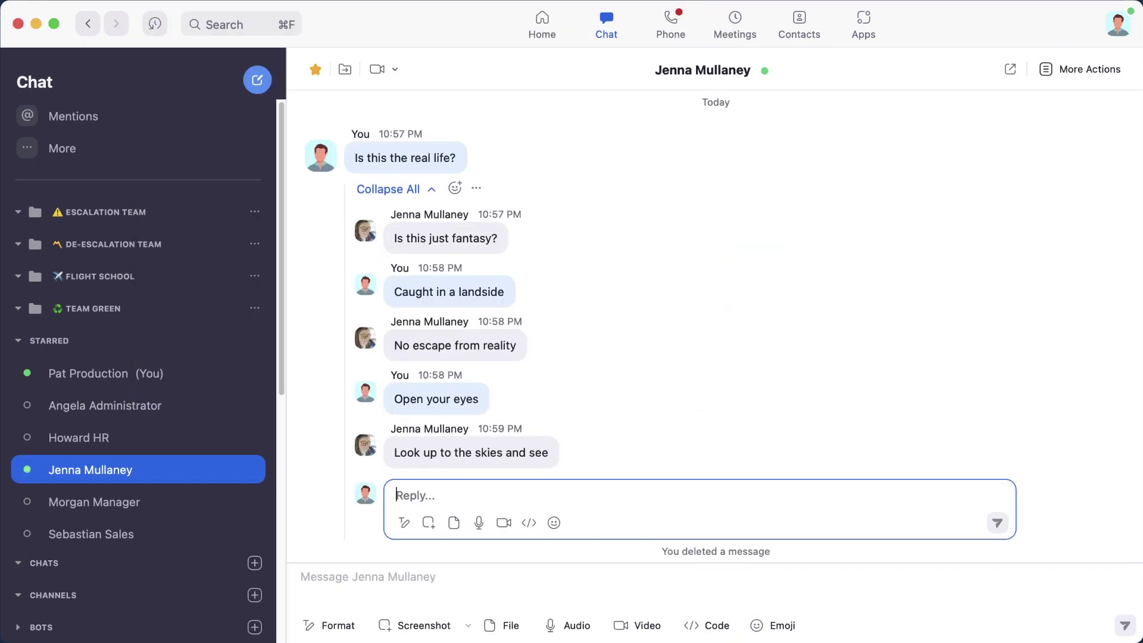